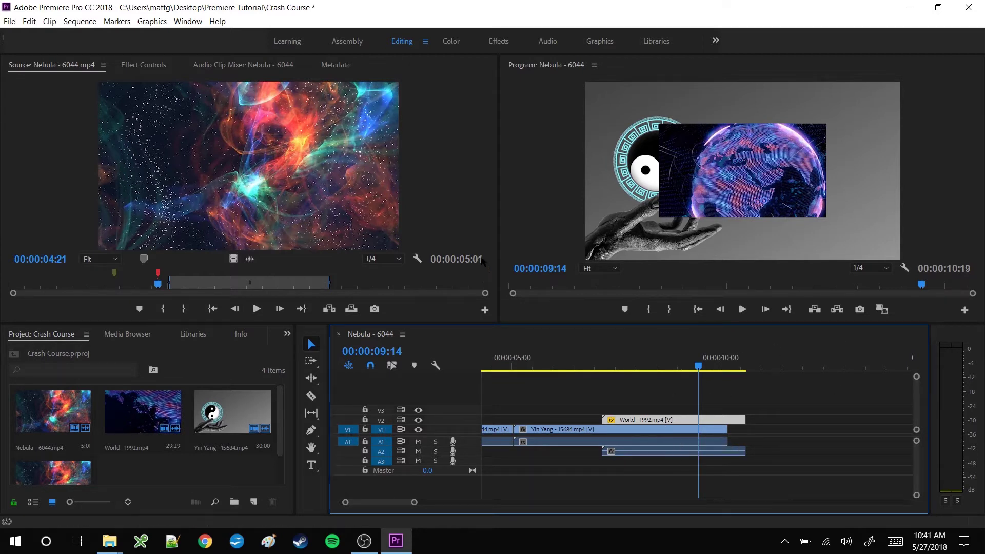
In the Effects workspace, apply a Cross Dissolve at the cut between the Nebula and Yin Yang clips on V1.
{"action": "left_click", "coordinate": [492, 45]}
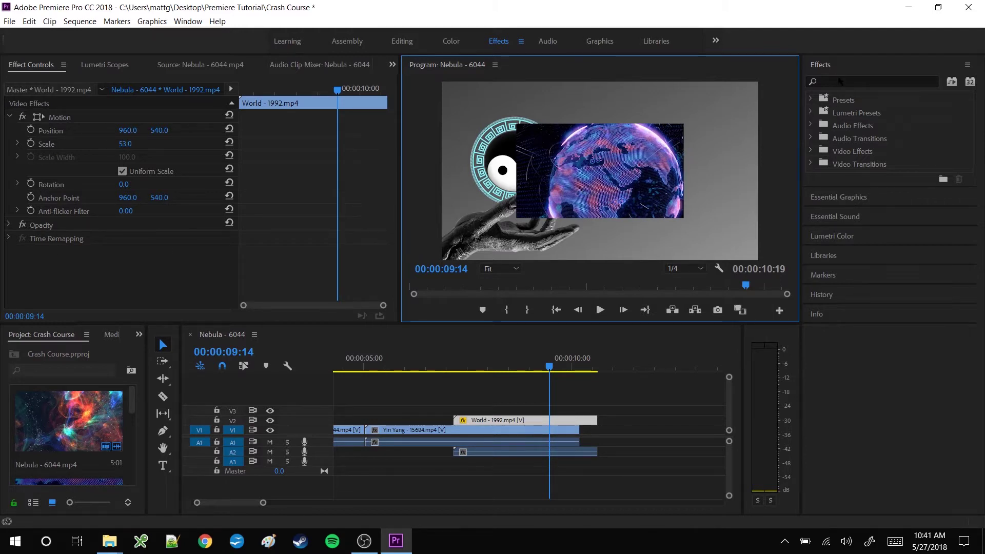
{"action": "left_click", "coordinate": [809, 152]}
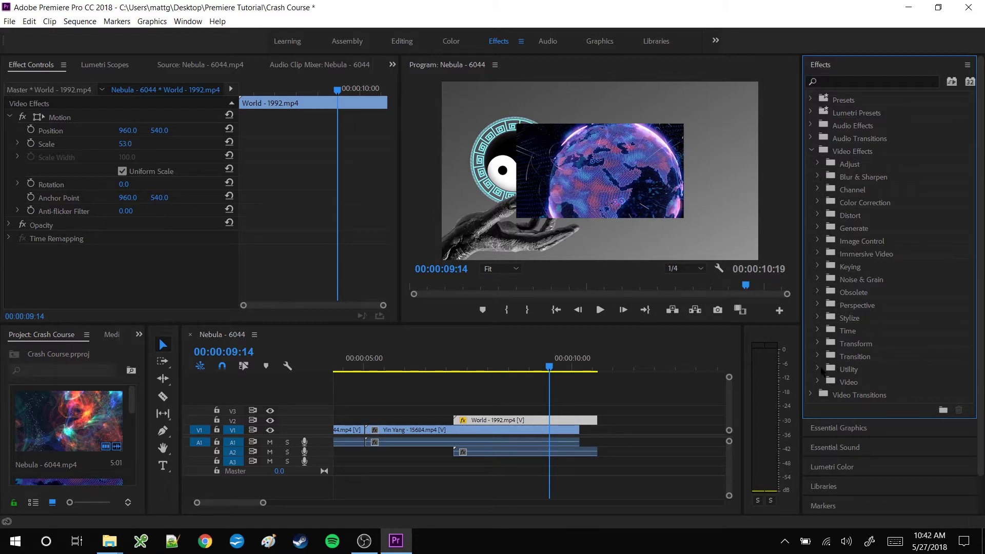
{"action": "left_click", "coordinate": [811, 395]}
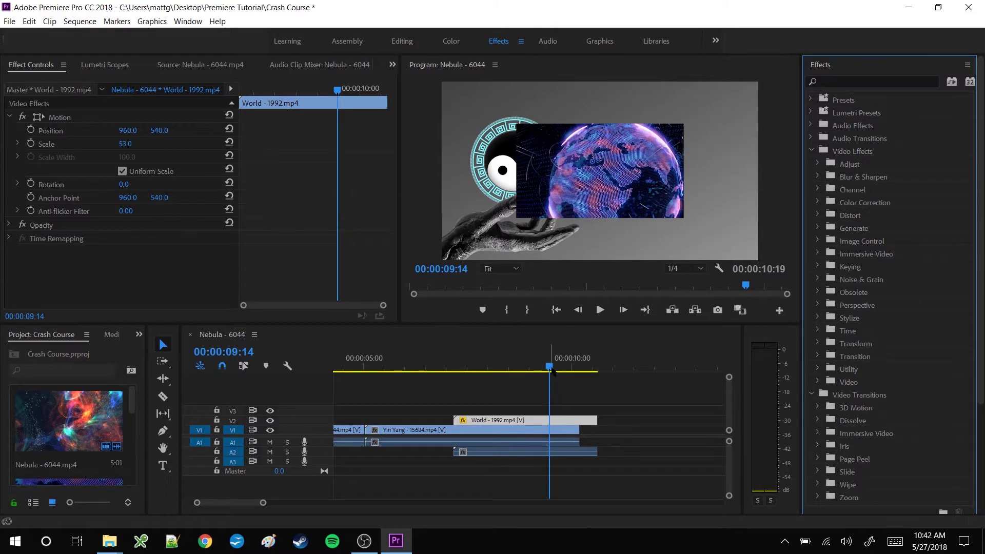
{"action": "left_click_drag", "start_coordinate": [551, 368], "coordinate": [353, 388]}
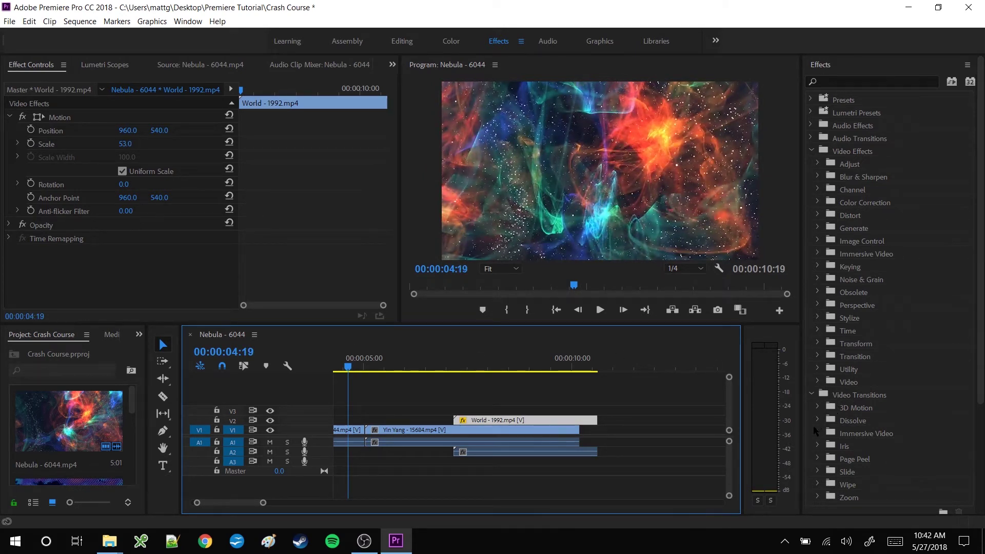
{"action": "left_click", "coordinate": [817, 421]}
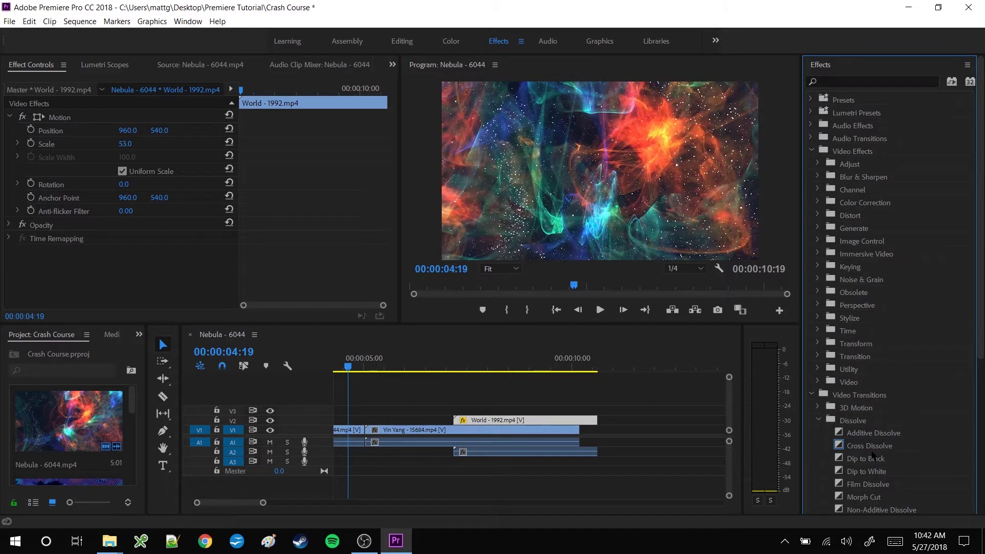
{"action": "left_click", "coordinate": [874, 456]}
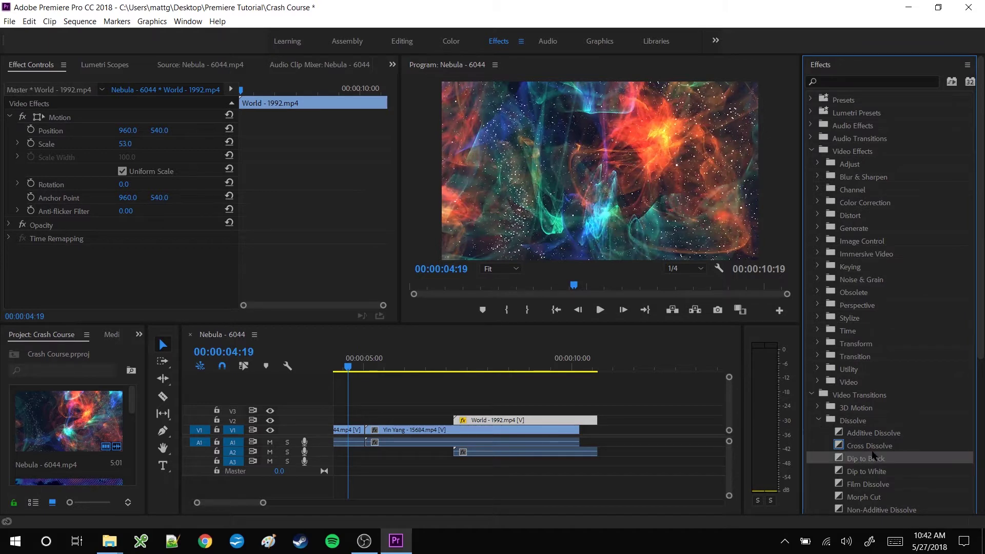
{"action": "left_click_drag", "start_coordinate": [876, 446], "coordinate": [371, 430]}
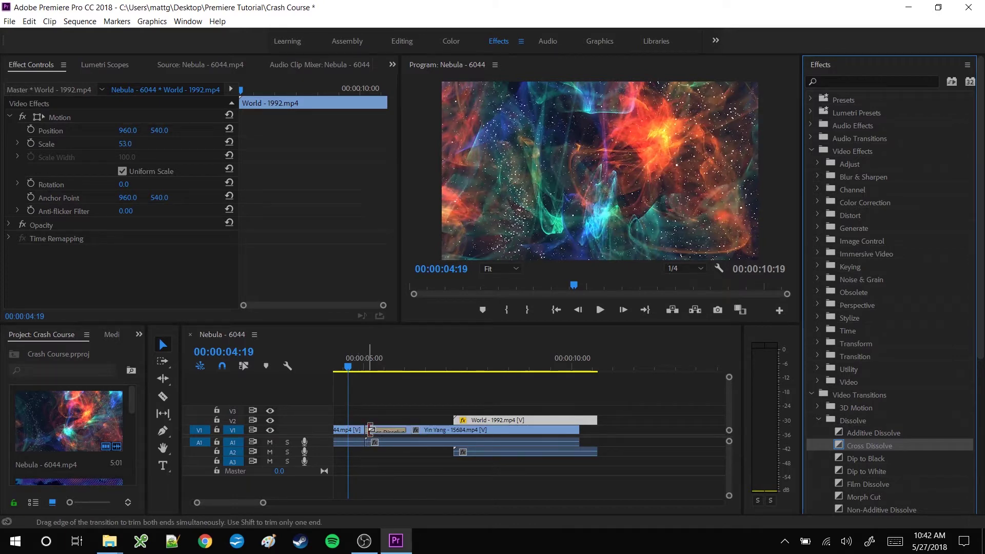
Play back the dissolve between the Nebula and Yin Yang clips, then return the playhead to 00:00:04:13.
{"action": "left_click", "coordinate": [599, 310]}
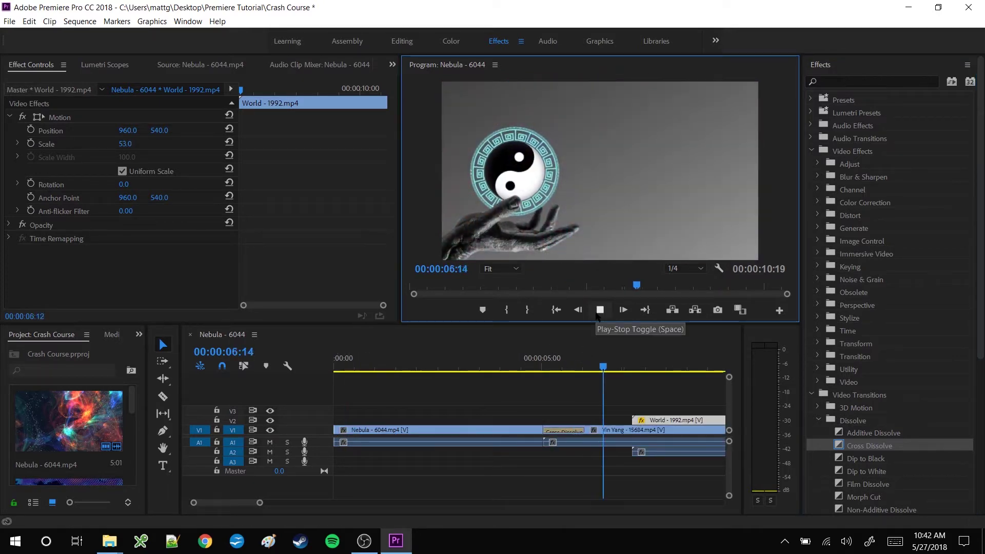
{"action": "left_click", "coordinate": [598, 312]}
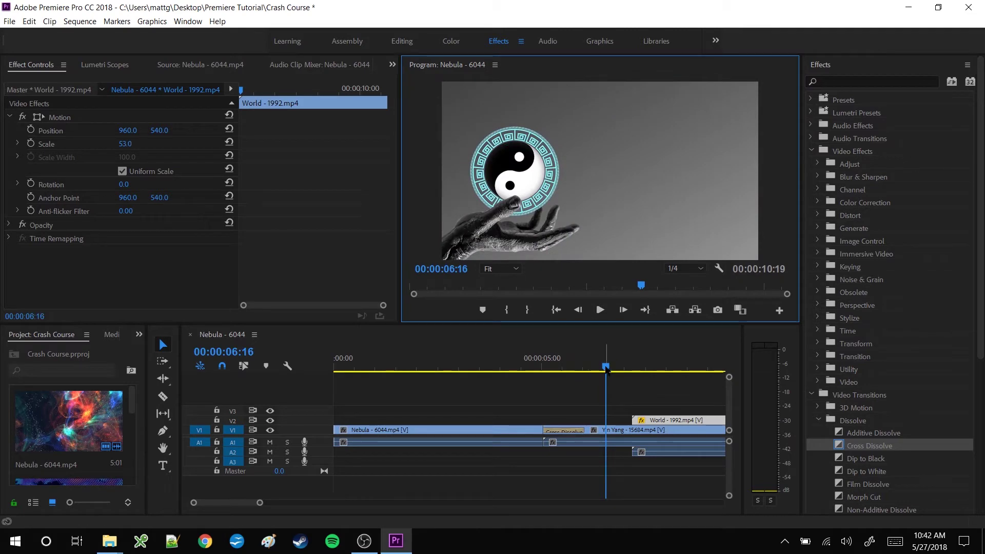
{"action": "left_click_drag", "start_coordinate": [605, 366], "coordinate": [519, 391]}
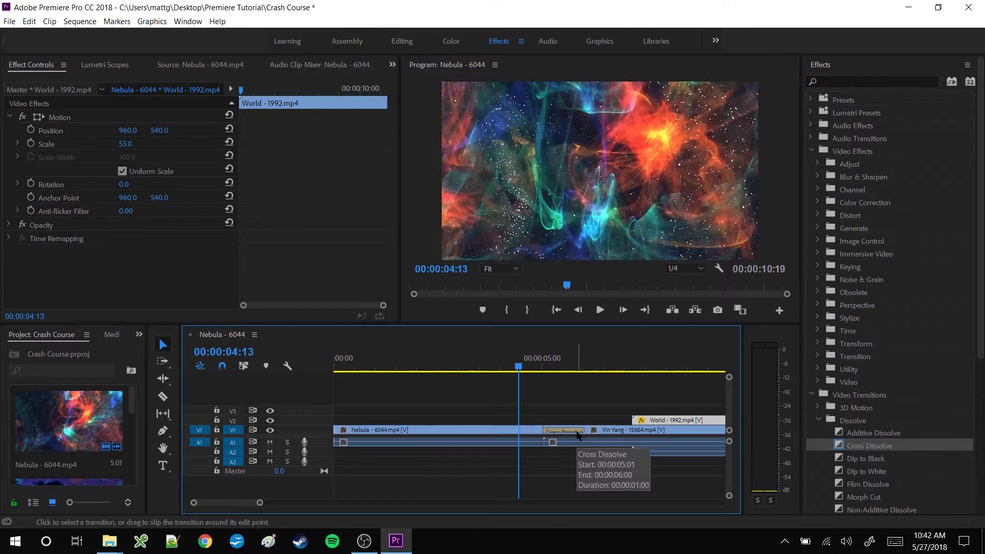
Set the Cross Dissolve's duration to 00:00:03:00 and its alignment to center at the cut.
{"action": "left_click", "coordinate": [579, 435]}
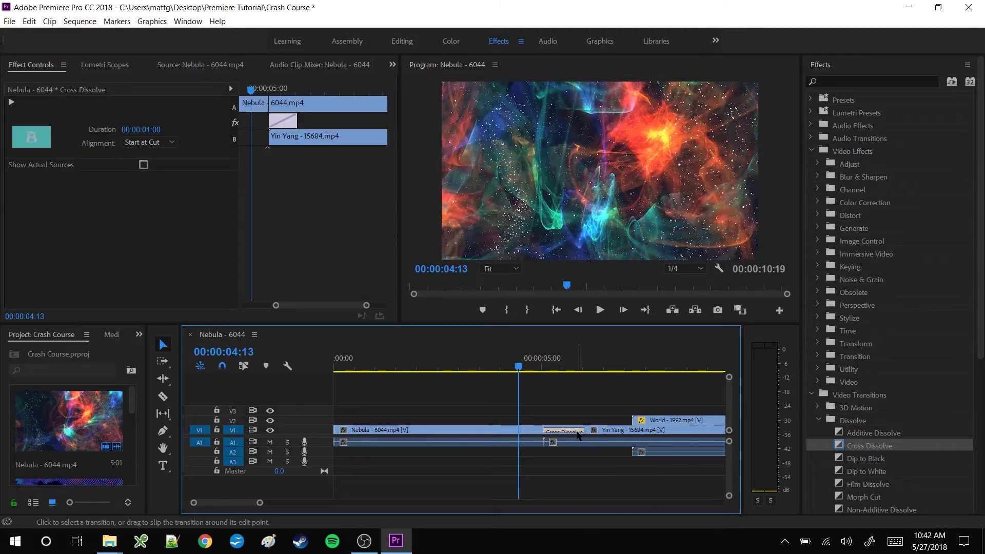
{"action": "left_click", "coordinate": [149, 131]}
{"action": "type", "text": "300"}
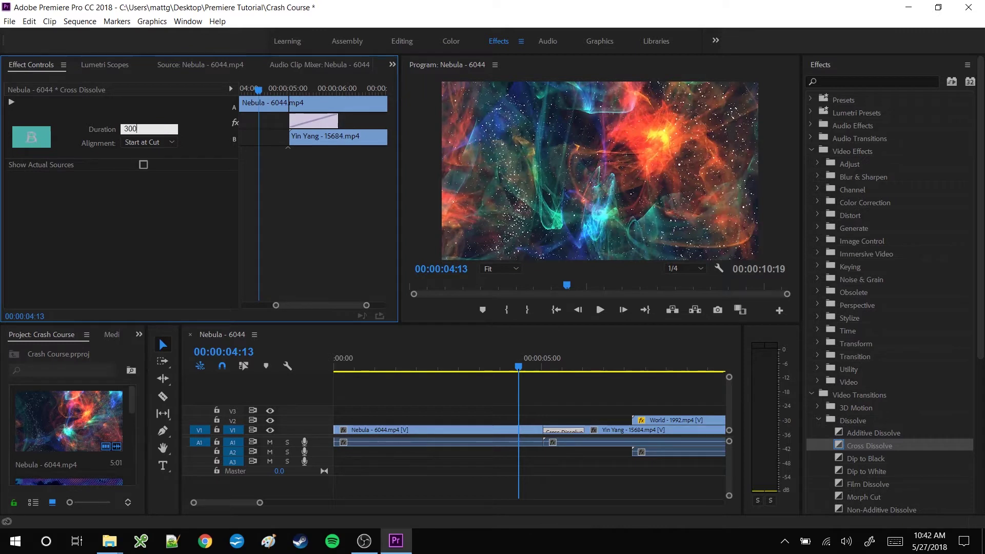
{"action": "key", "text": "Return"}
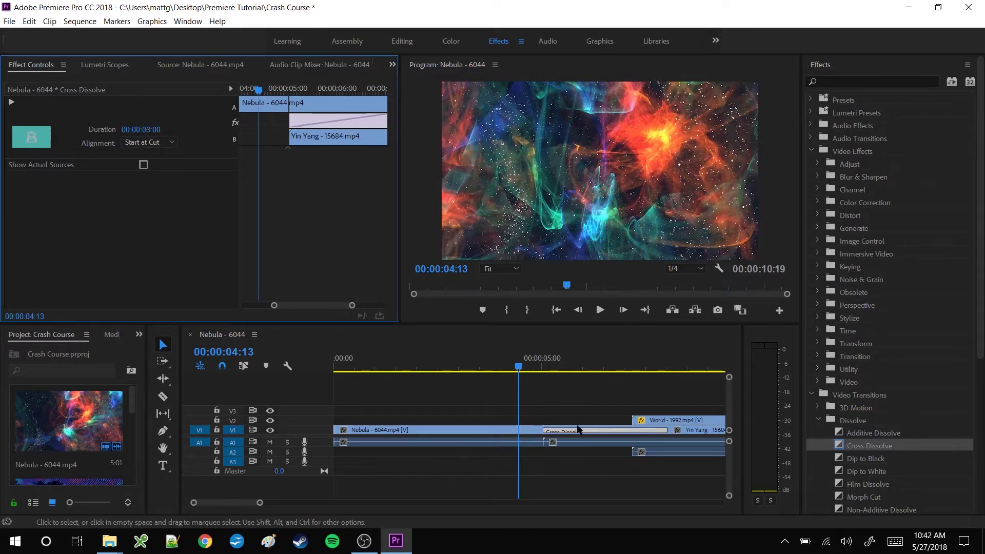
{"action": "left_click", "coordinate": [167, 143]}
{"action": "left_click", "coordinate": [163, 158]}
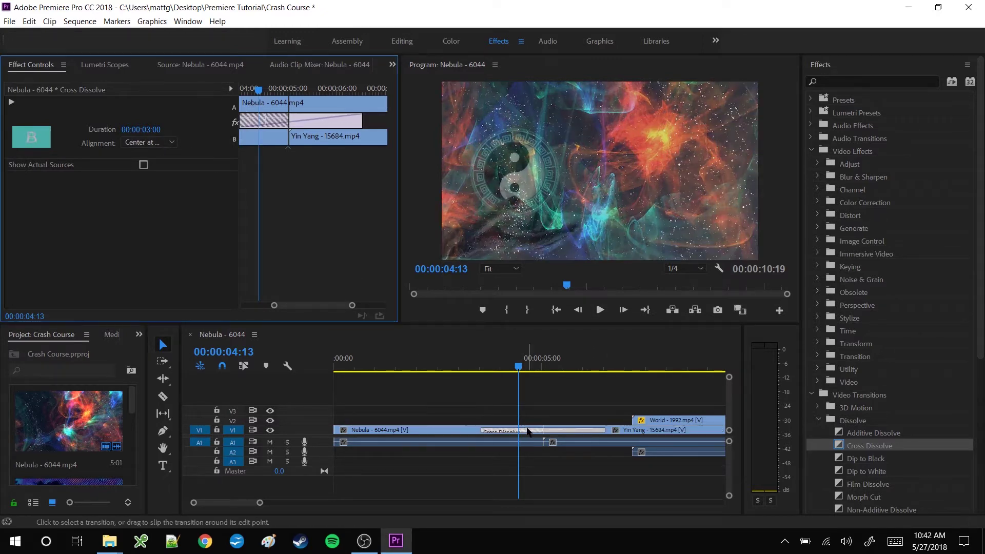
Play back the centered three-second dissolve from just before its start.
{"action": "left_click", "coordinate": [513, 367]}
{"action": "left_click_drag", "start_coordinate": [513, 367], "coordinate": [472, 368]}
{"action": "left_click", "coordinate": [600, 310]}
{"action": "left_click", "coordinate": [599, 310]}
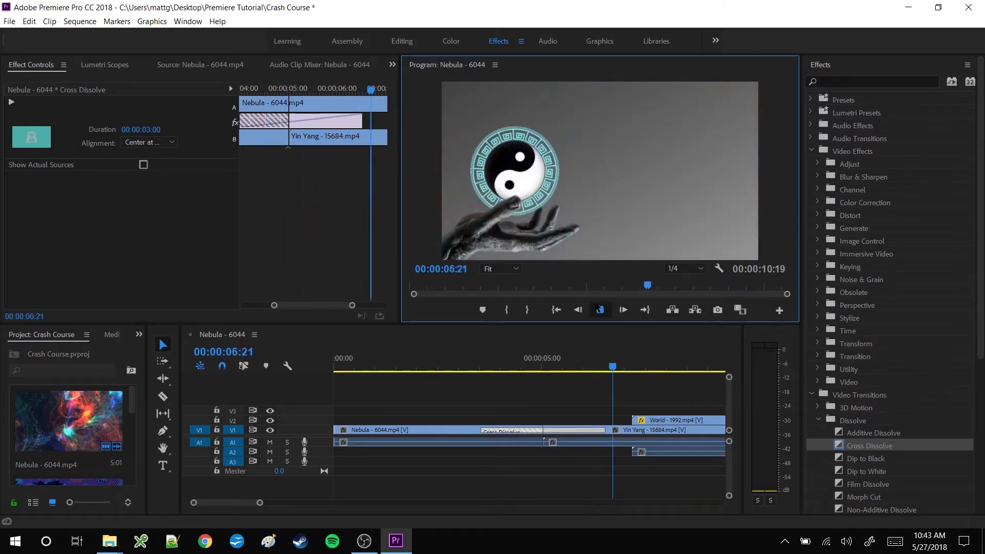
{"action": "left_click", "coordinate": [600, 310]}
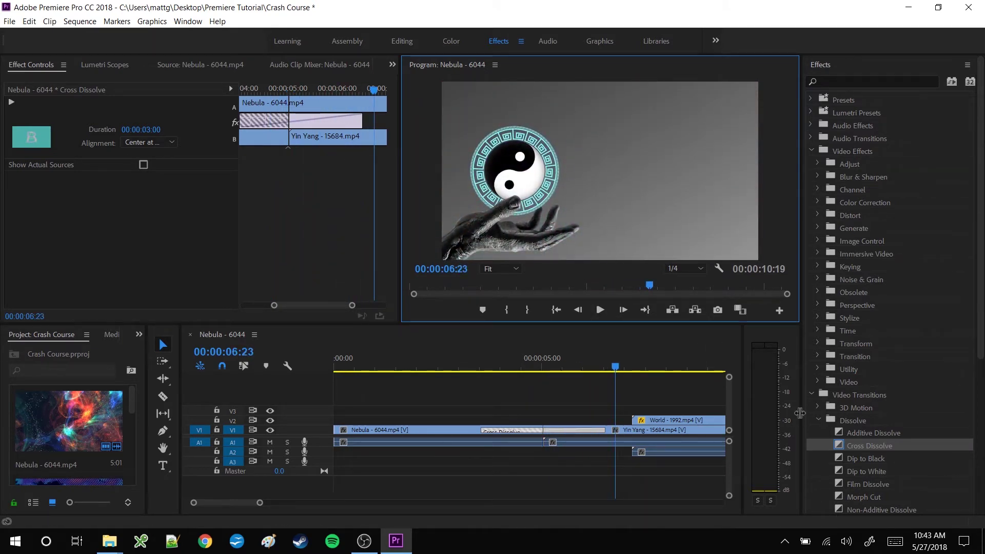
Apply Gaussian Blur to the World - 1992.mp4 clip on V2, set its Blurriness to 376, and preview it.
{"action": "left_click", "coordinate": [812, 394]}
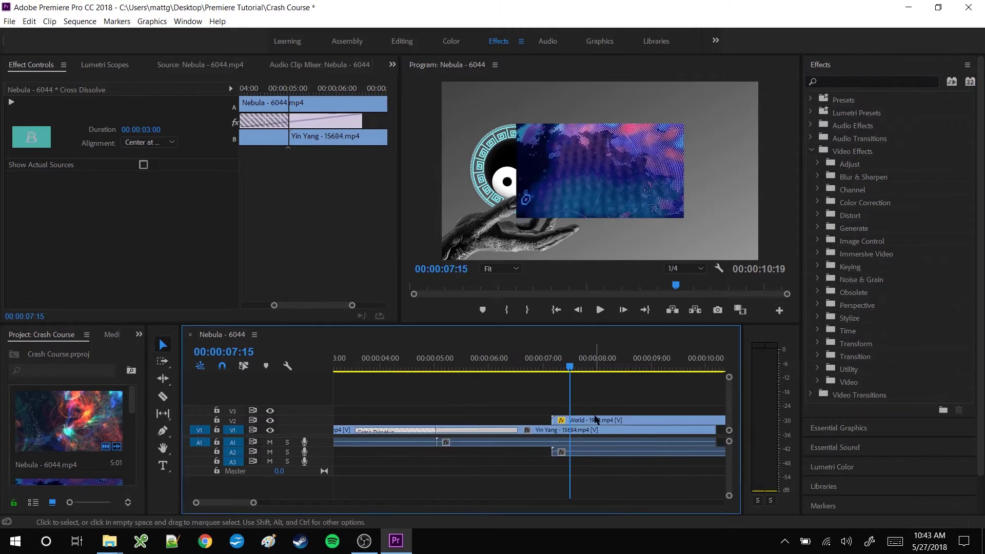
{"action": "left_click", "coordinate": [587, 421]}
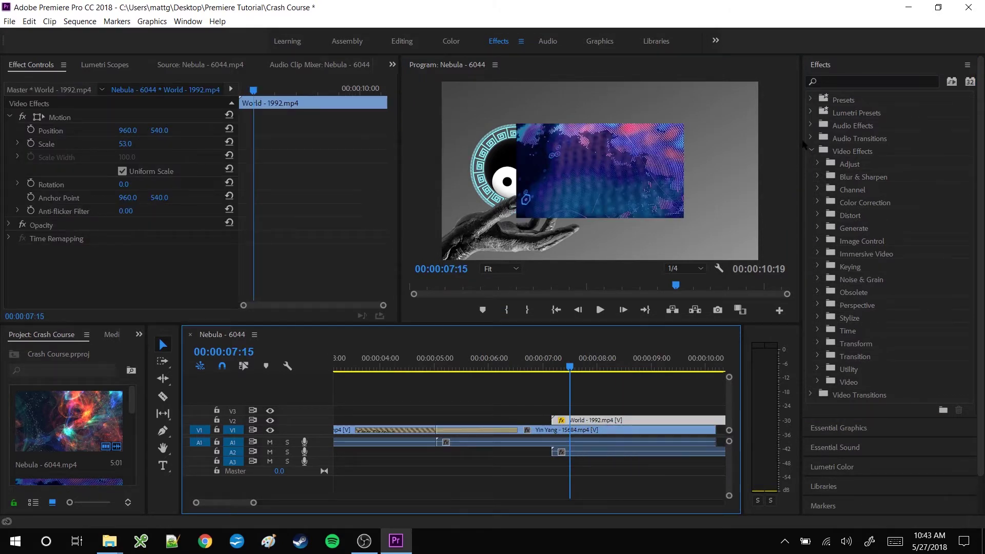
{"action": "left_click", "coordinate": [818, 177]}
{"action": "left_click_drag", "start_coordinate": [874, 241], "coordinate": [567, 421]}
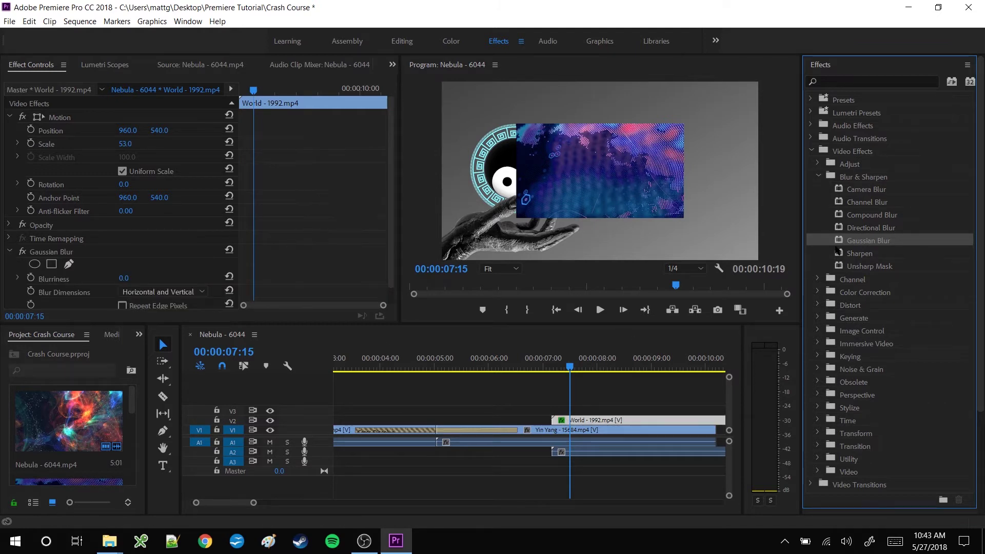
{"action": "left_click_drag", "start_coordinate": [847, 252], "coordinate": [823, 271]}
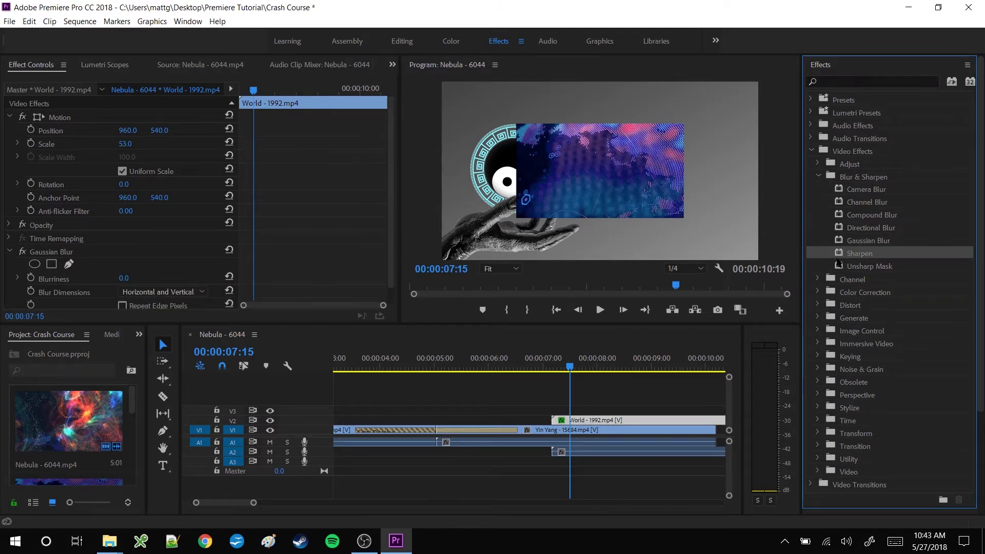
{"action": "left_click_drag", "start_coordinate": [866, 245], "coordinate": [629, 420]}
{"action": "scroll", "coordinate": [66, 181], "scroll_direction": "down", "scroll_amount": 3}
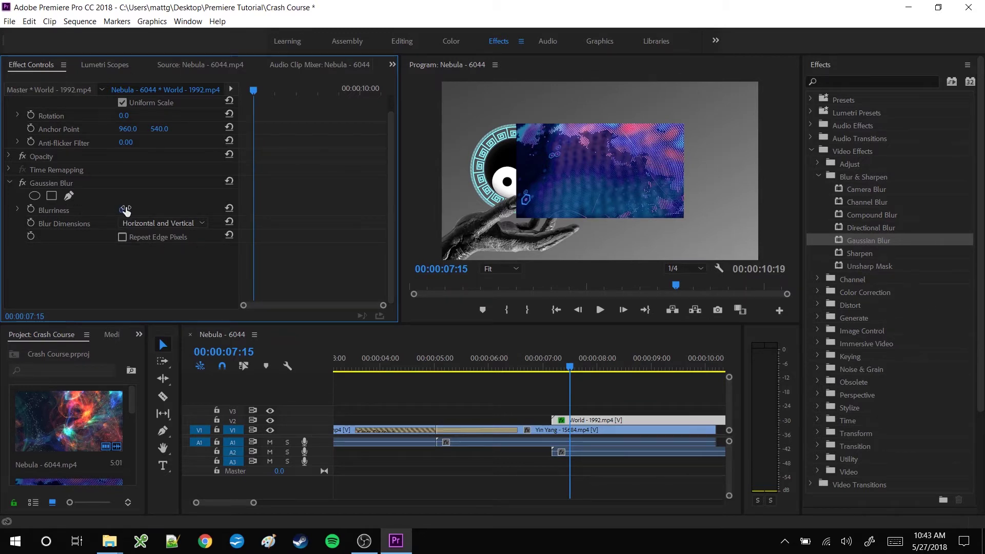
{"action": "left_click_drag", "start_coordinate": [125, 210], "coordinate": [376, 214]}
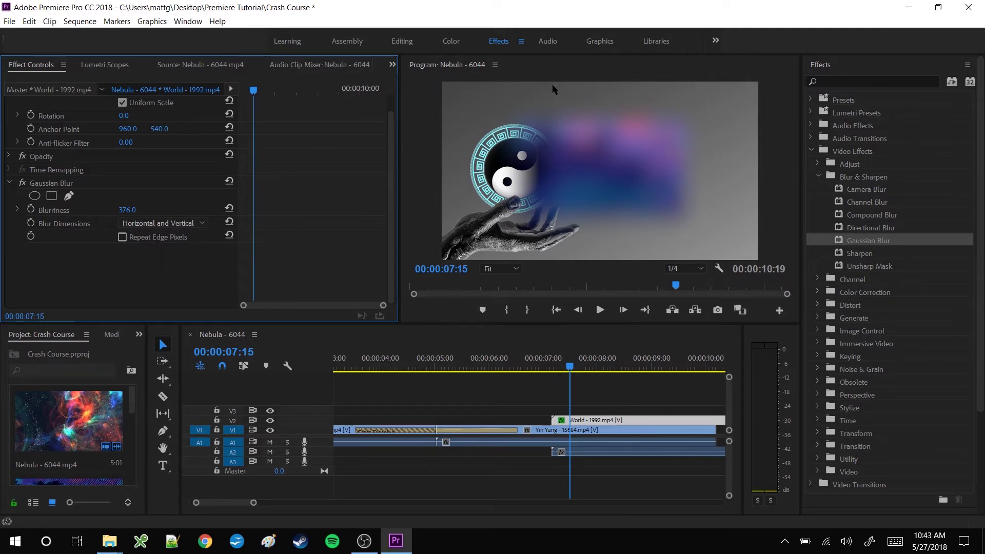
{"action": "left_click", "coordinate": [601, 310]}
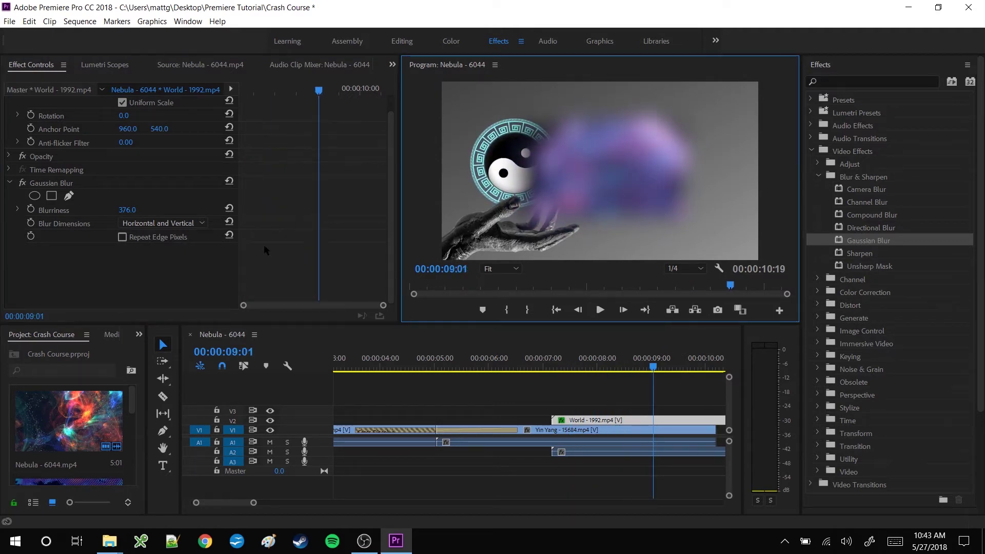
Keyframe the World clip's Blurriness from 376 at 00:00:07:15 down to 0 at 00:00:08:24.
{"action": "left_click_drag", "start_coordinate": [319, 90], "coordinate": [254, 100]}
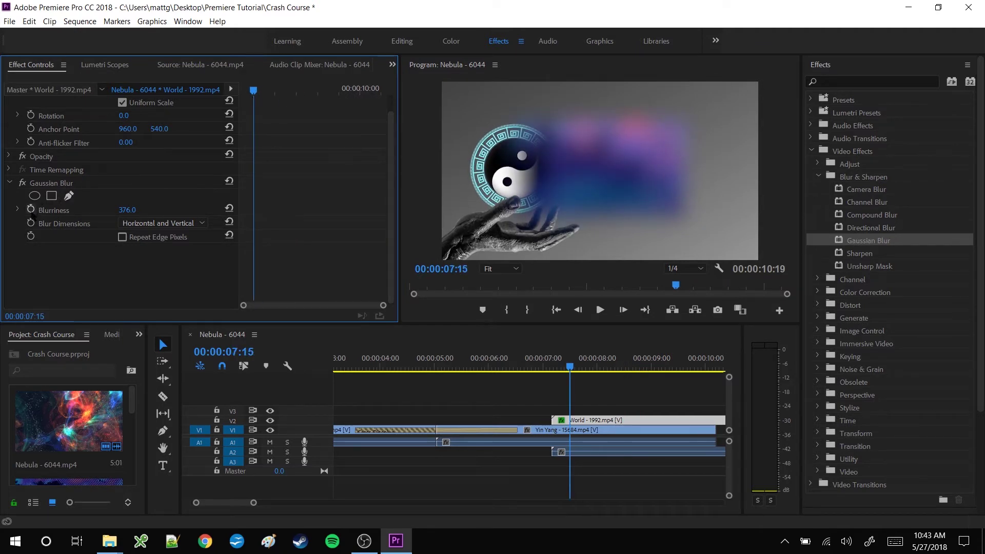
{"action": "left_click", "coordinate": [32, 212]}
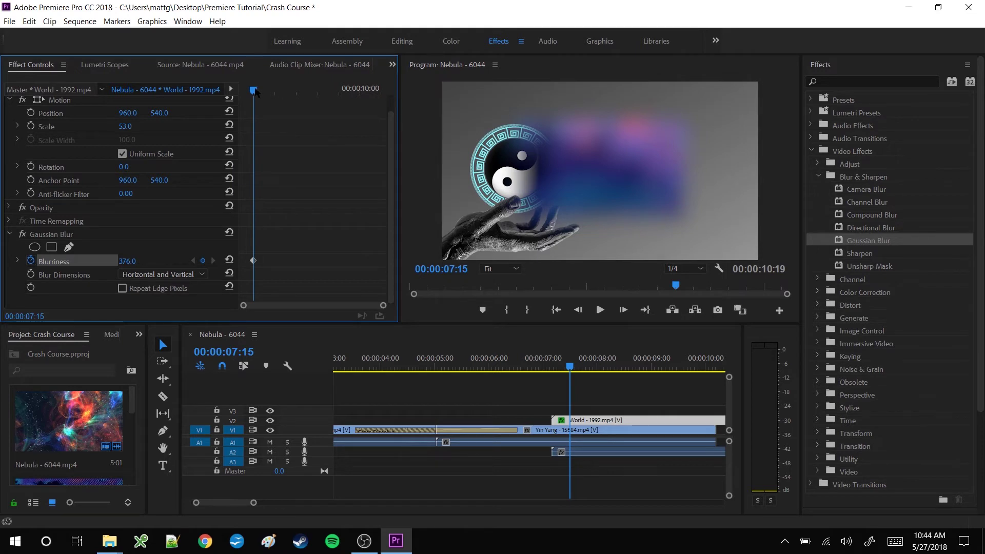
{"action": "left_click_drag", "start_coordinate": [255, 91], "coordinate": [309, 92]}
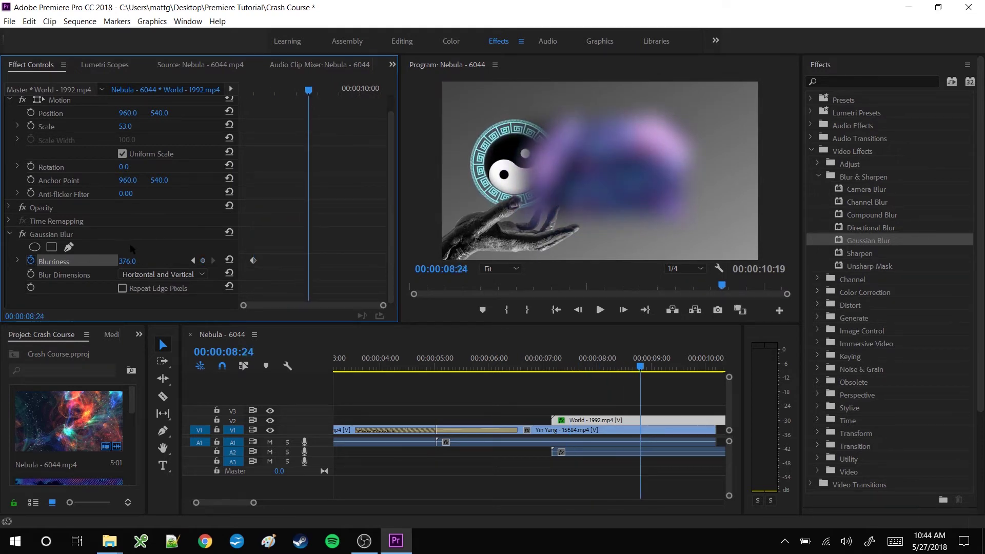
{"action": "left_click_drag", "start_coordinate": [128, 264], "coordinate": [3, 261]}
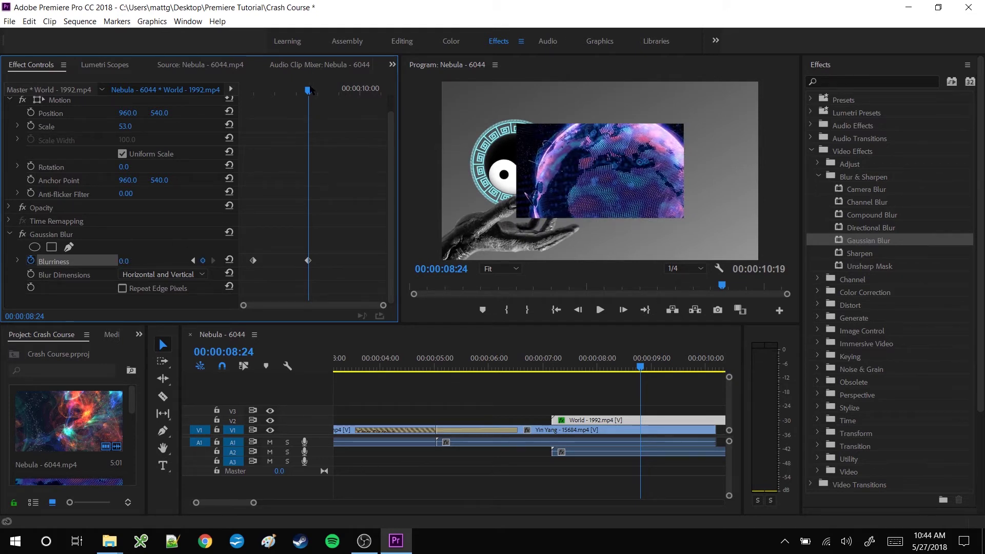
Scrub and play through the World clip from its start to preview the animated blur.
{"action": "left_click_drag", "start_coordinate": [310, 90], "coordinate": [237, 105]}
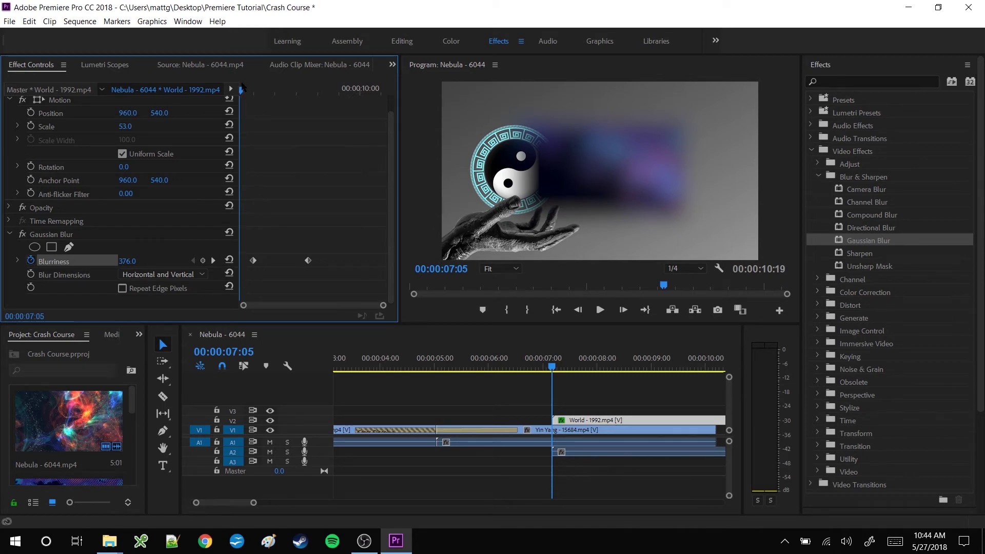
{"action": "left_click_drag", "start_coordinate": [241, 91], "coordinate": [309, 103]}
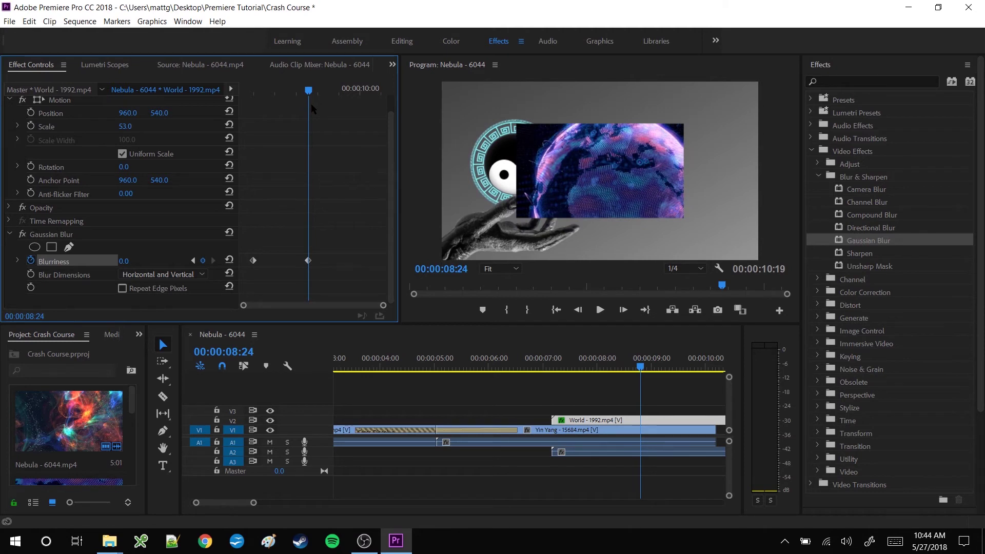
{"action": "key", "text": "Up"}
{"action": "left_click", "coordinate": [599, 311]}
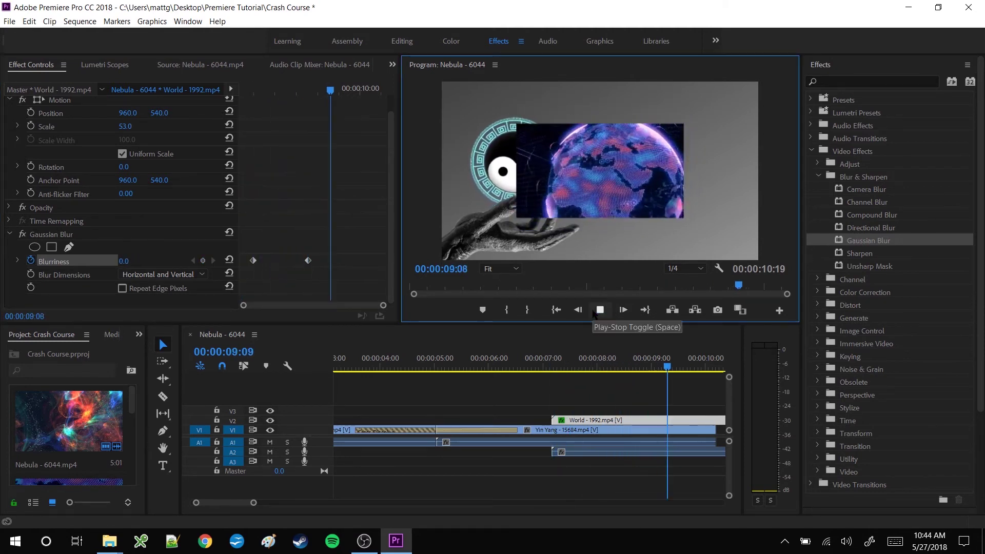
{"action": "left_click", "coordinate": [597, 312]}
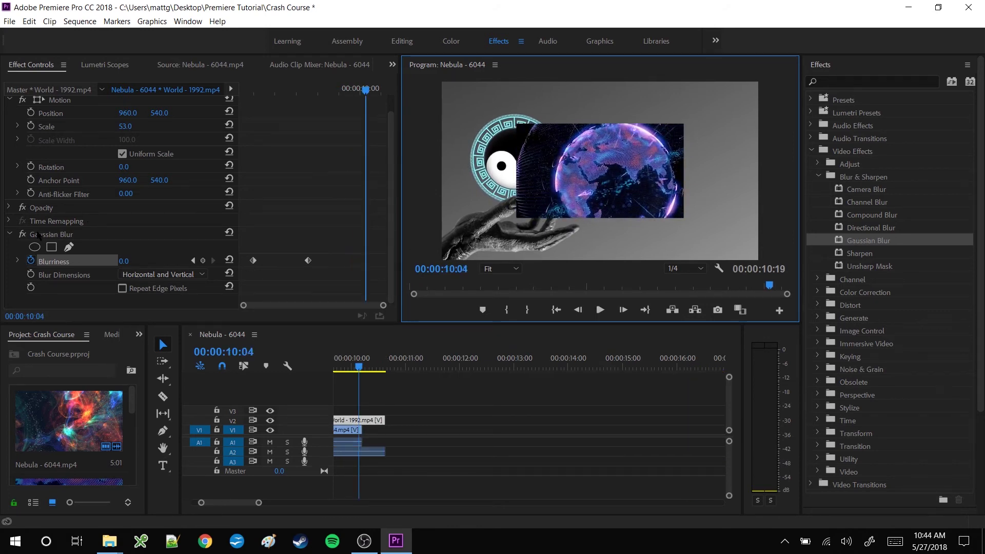
Keyframe the World clip's Scale from 53 at 00:00:07:15 up to 140 at 00:00:08:27.
{"action": "left_click", "coordinate": [10, 234]}
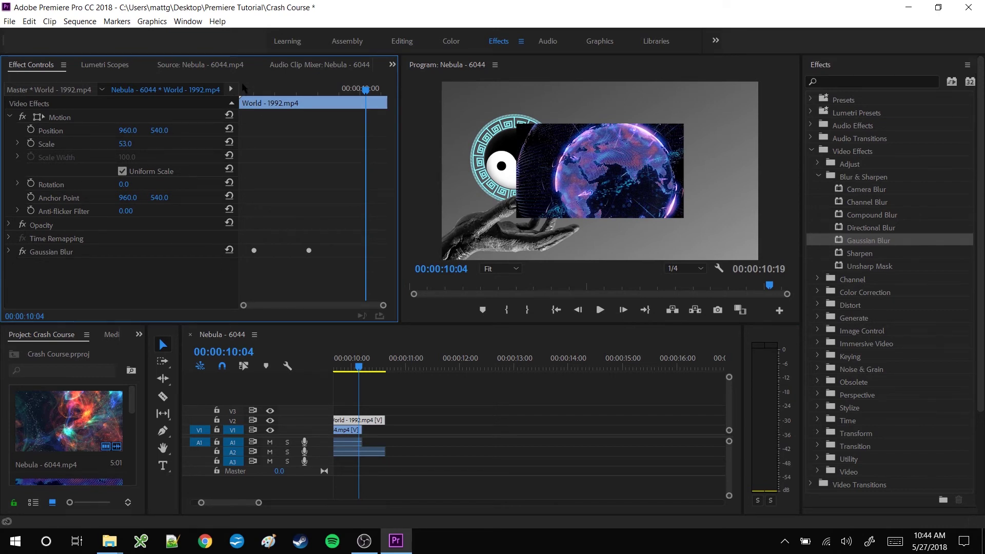
{"action": "left_click", "coordinate": [253, 89]}
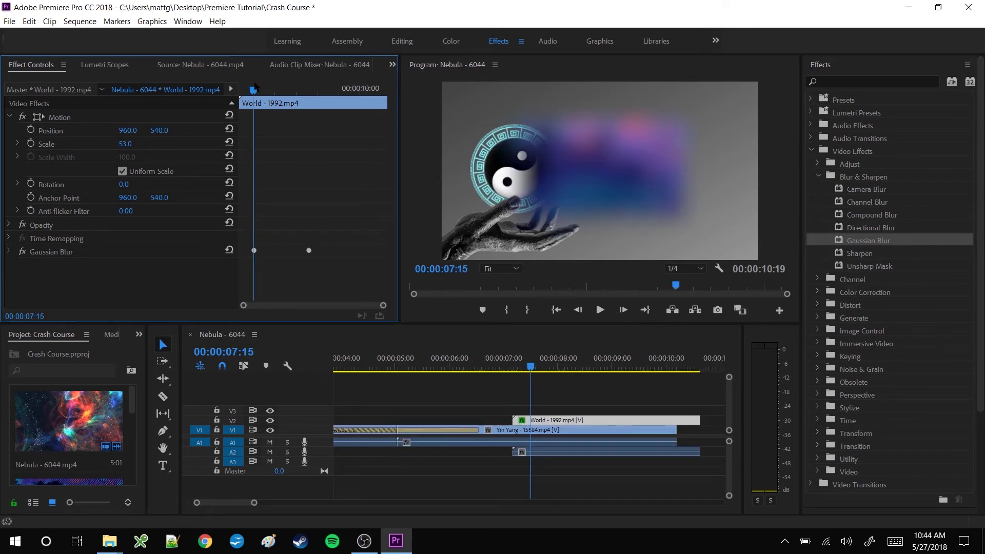
{"action": "left_click", "coordinate": [31, 143]}
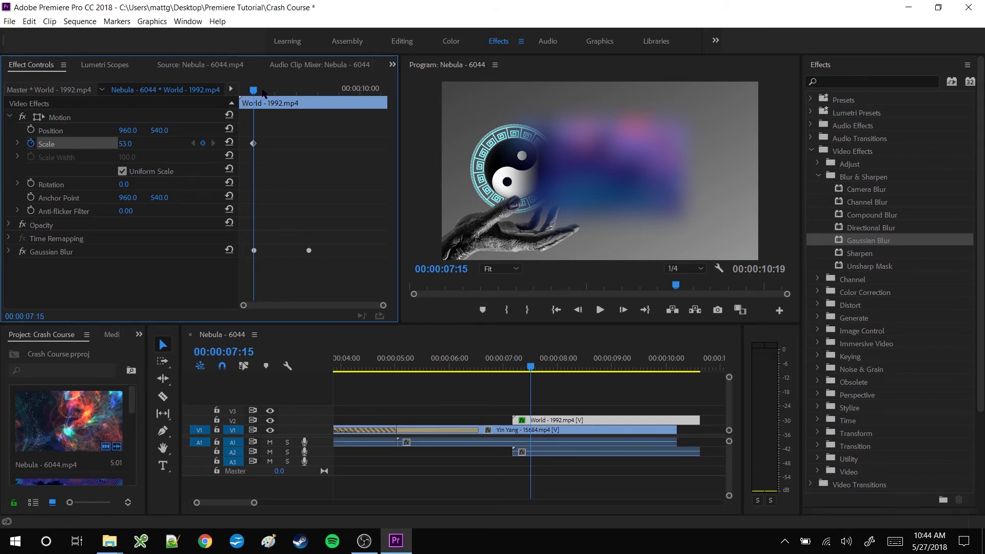
{"action": "left_click_drag", "start_coordinate": [276, 94], "coordinate": [313, 95]}
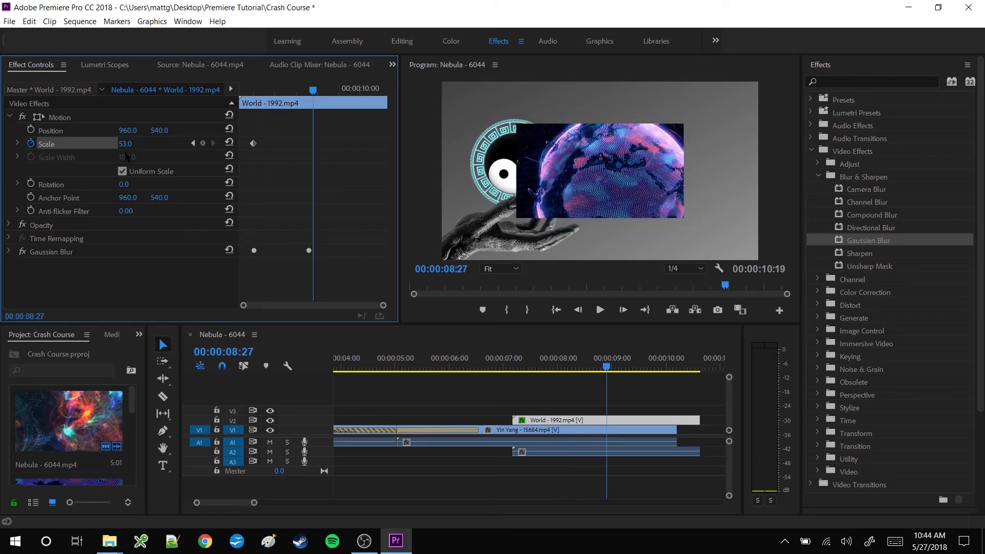
{"action": "left_click_drag", "start_coordinate": [126, 143], "coordinate": [183, 148]}
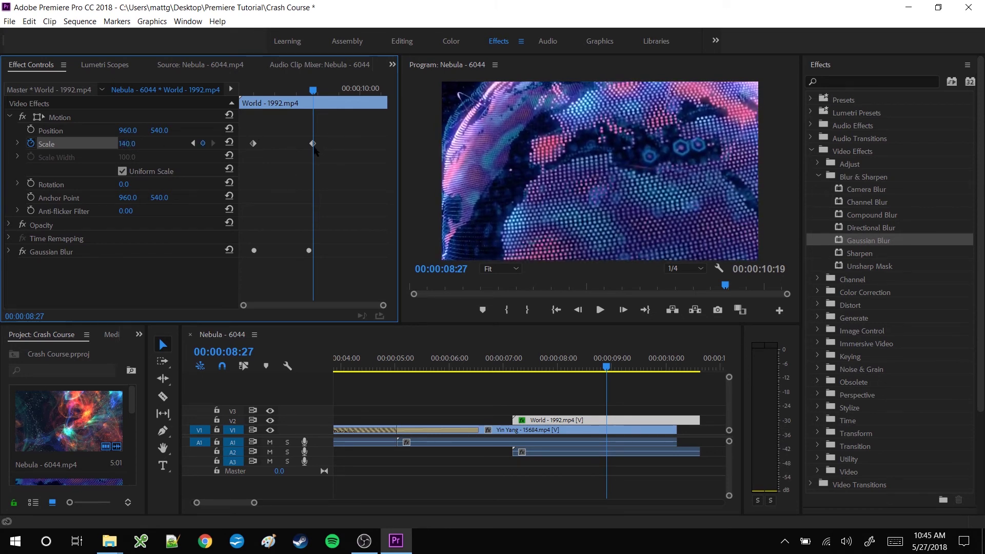
Change both of the World clip's Scale keyframes to Bezier interpolation.
{"action": "left_click_drag", "start_coordinate": [322, 162], "coordinate": [227, 132]}
{"action": "right_click", "coordinate": [253, 144]}
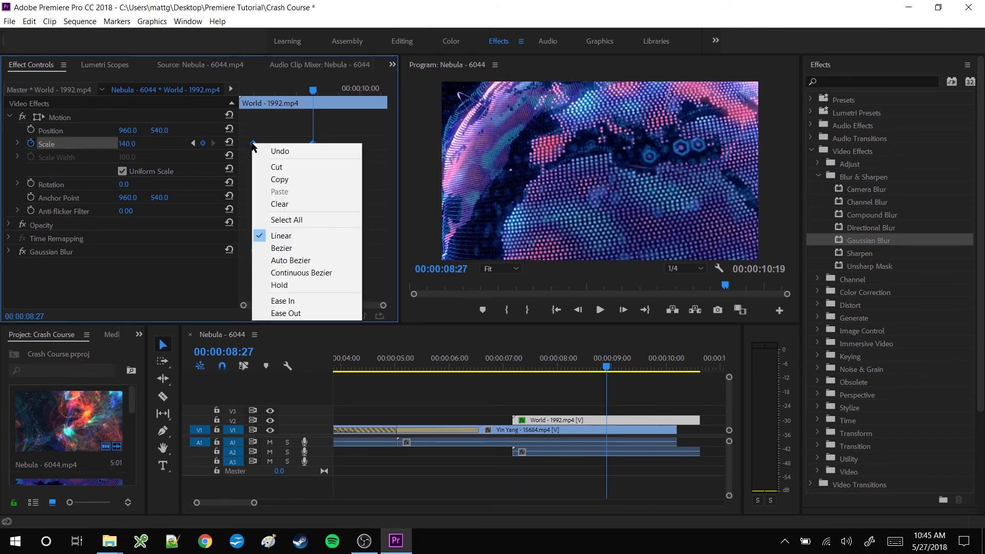
{"action": "left_click", "coordinate": [293, 249]}
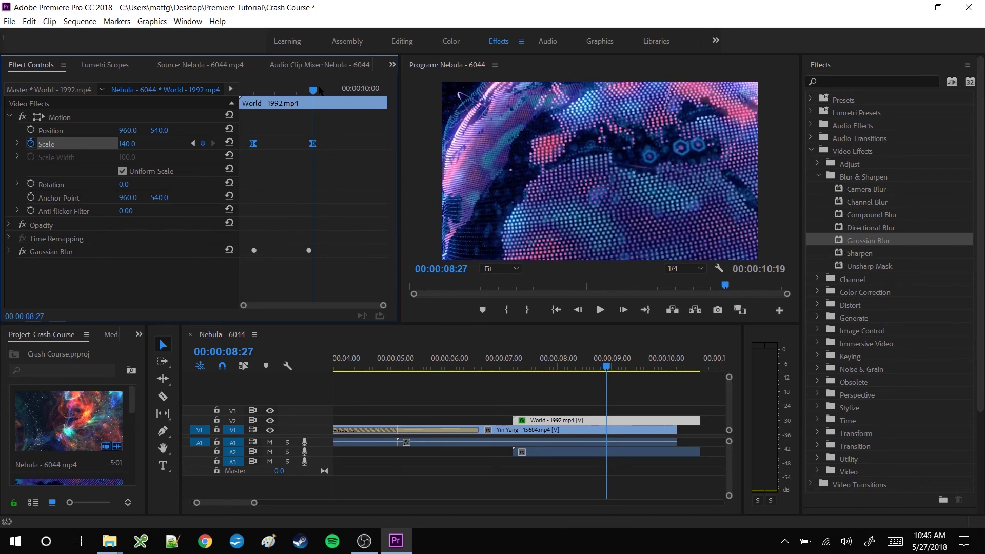
Play the World clip twice from near its start to preview the eased scale animation together with the blur.
{"action": "left_click_drag", "start_coordinate": [319, 90], "coordinate": [247, 95]}
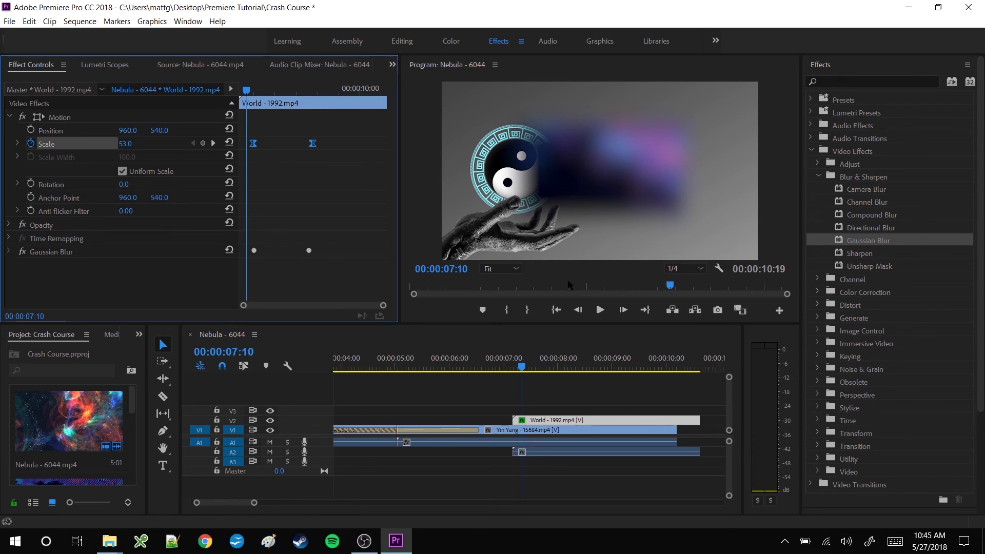
{"action": "left_click", "coordinate": [600, 311]}
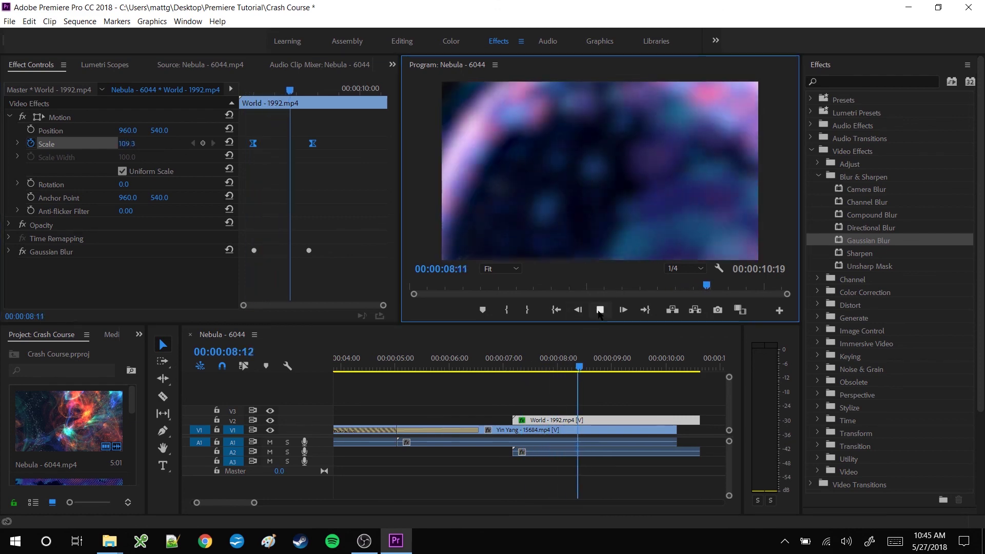
{"action": "left_click", "coordinate": [599, 311]}
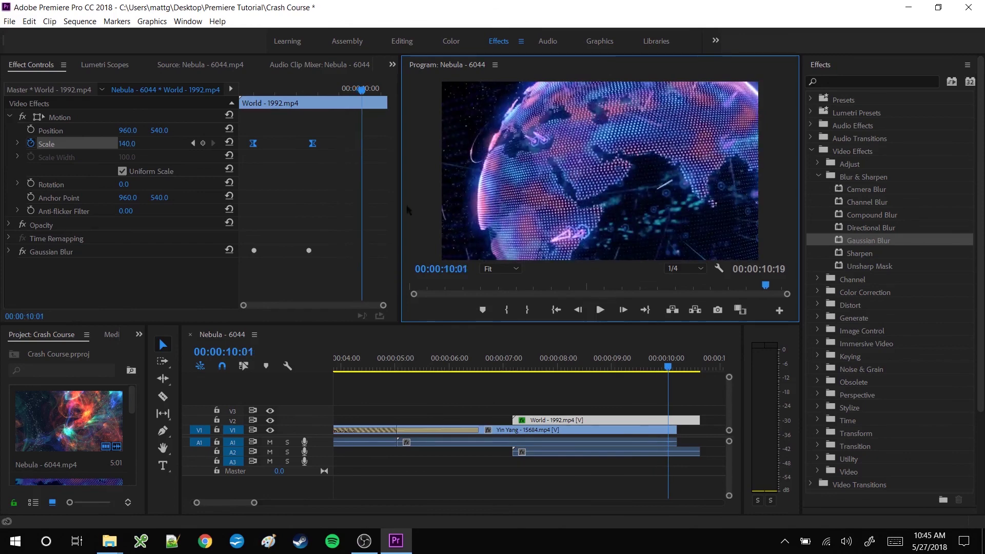
{"action": "left_click_drag", "start_coordinate": [355, 93], "coordinate": [244, 95]}
{"action": "left_click", "coordinate": [597, 311]}
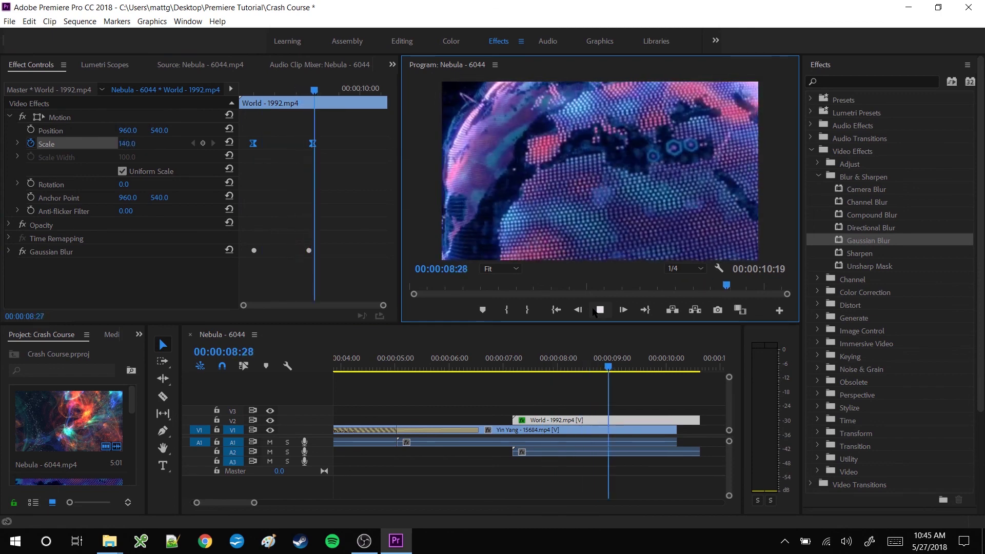
{"action": "left_click", "coordinate": [595, 311]}
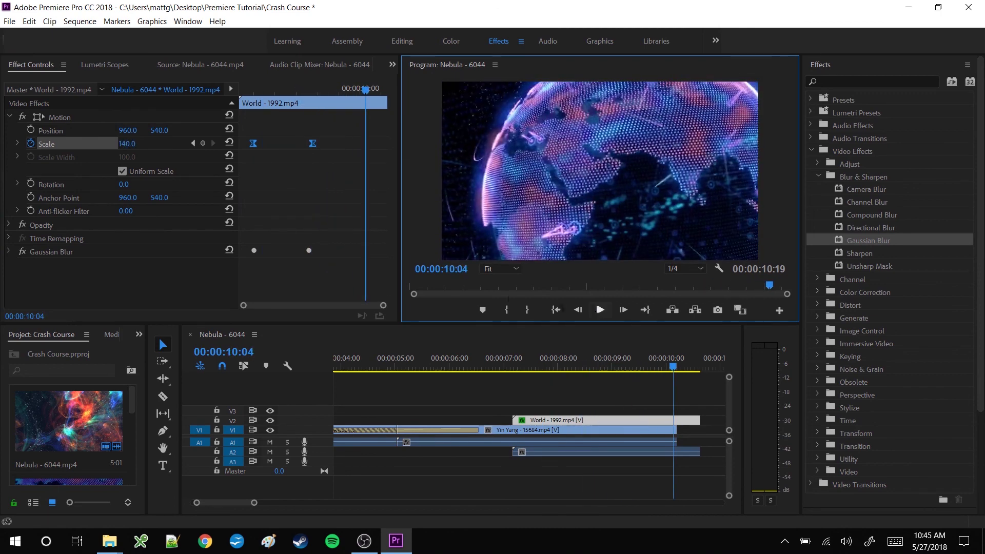